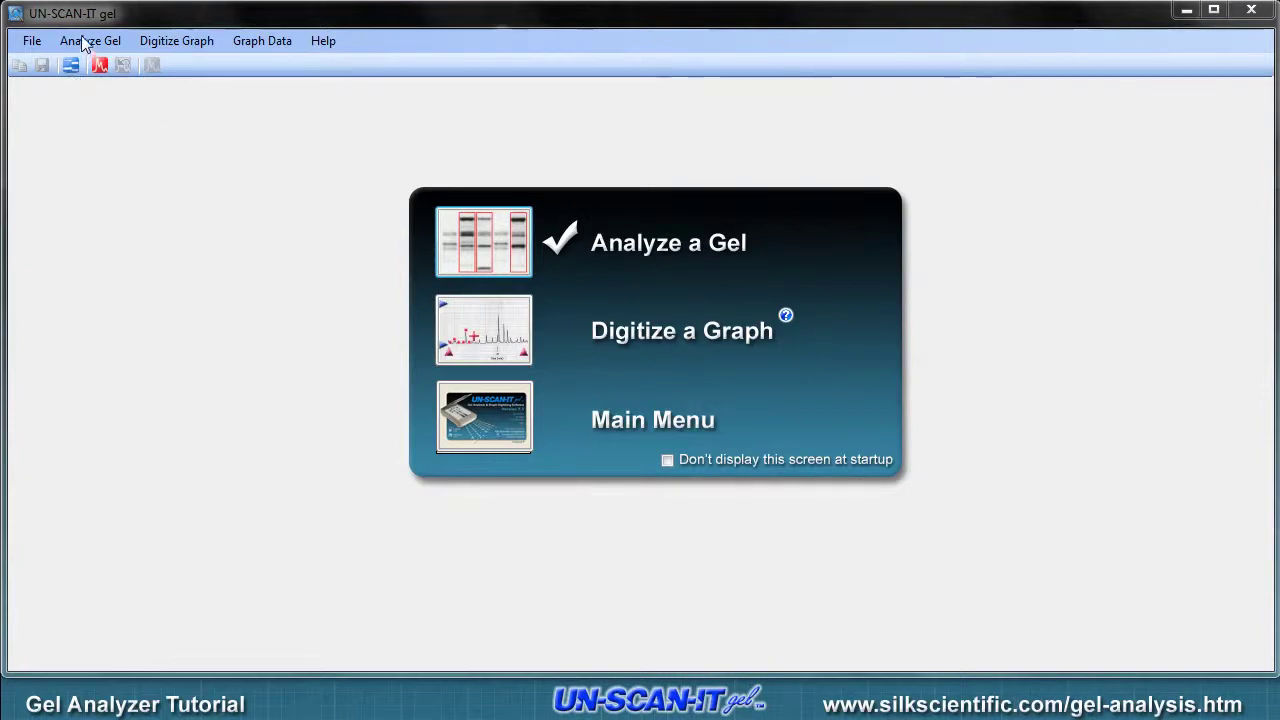
Start a gel analysis and open the Sample-gel-lanes.tif image
click(466, 252)
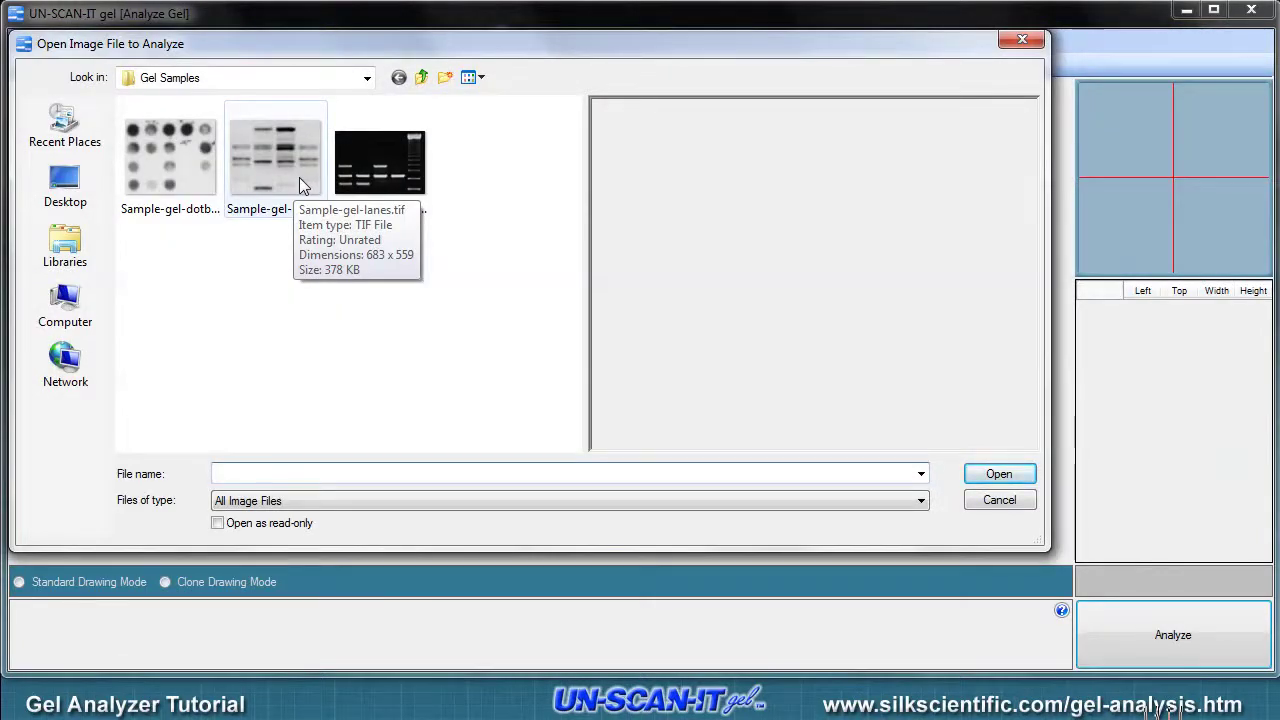
double_click(299, 177)
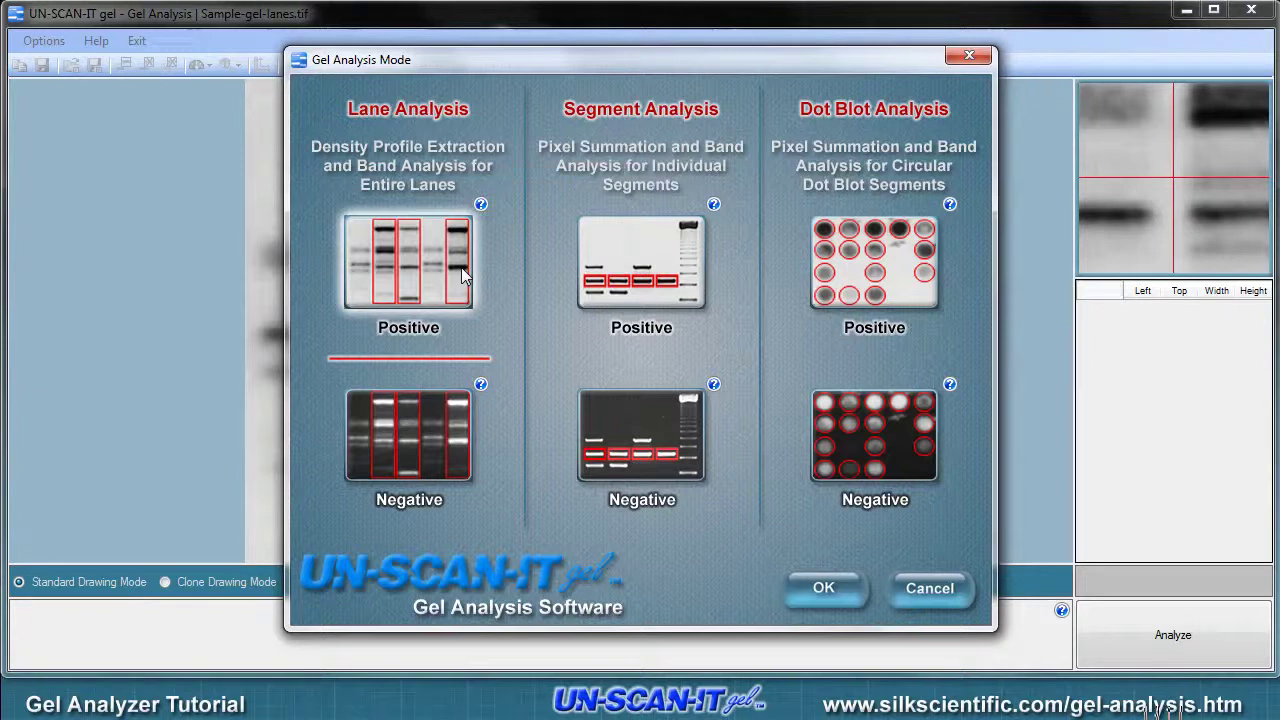
Review the Lane Analysis help, then choose the Lane Analysis Positive mode
click(481, 205)
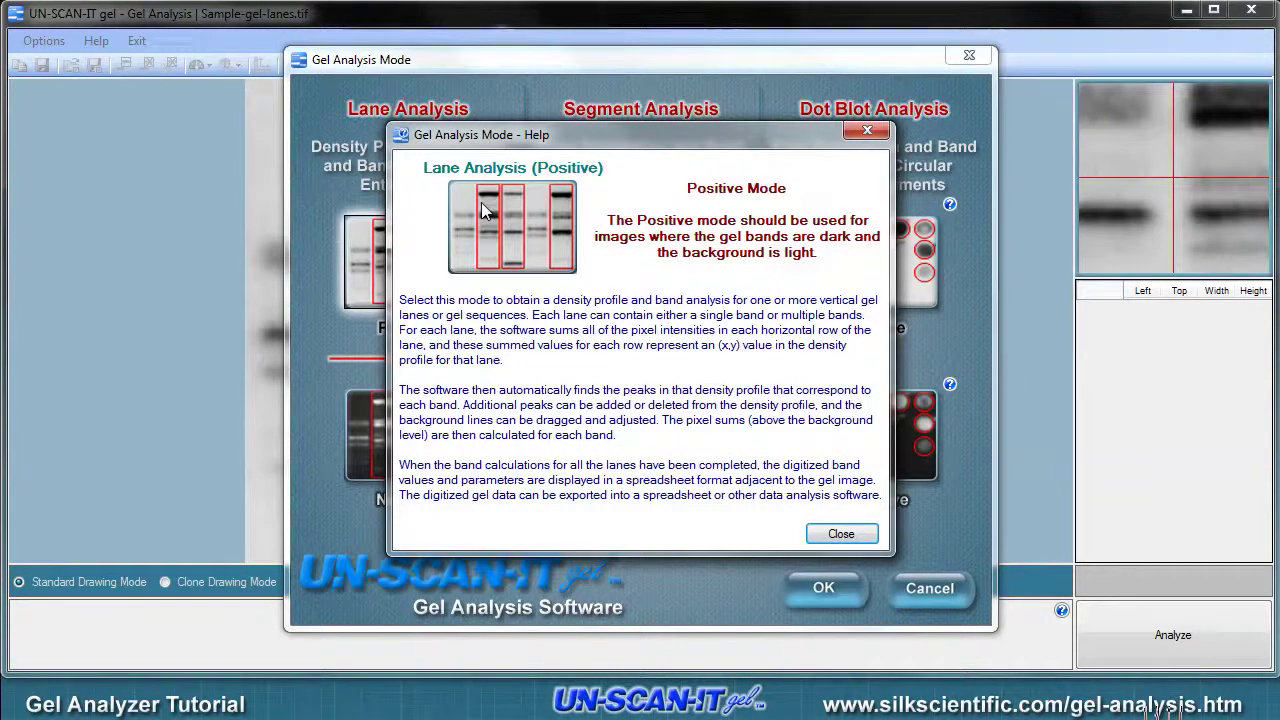
click(841, 533)
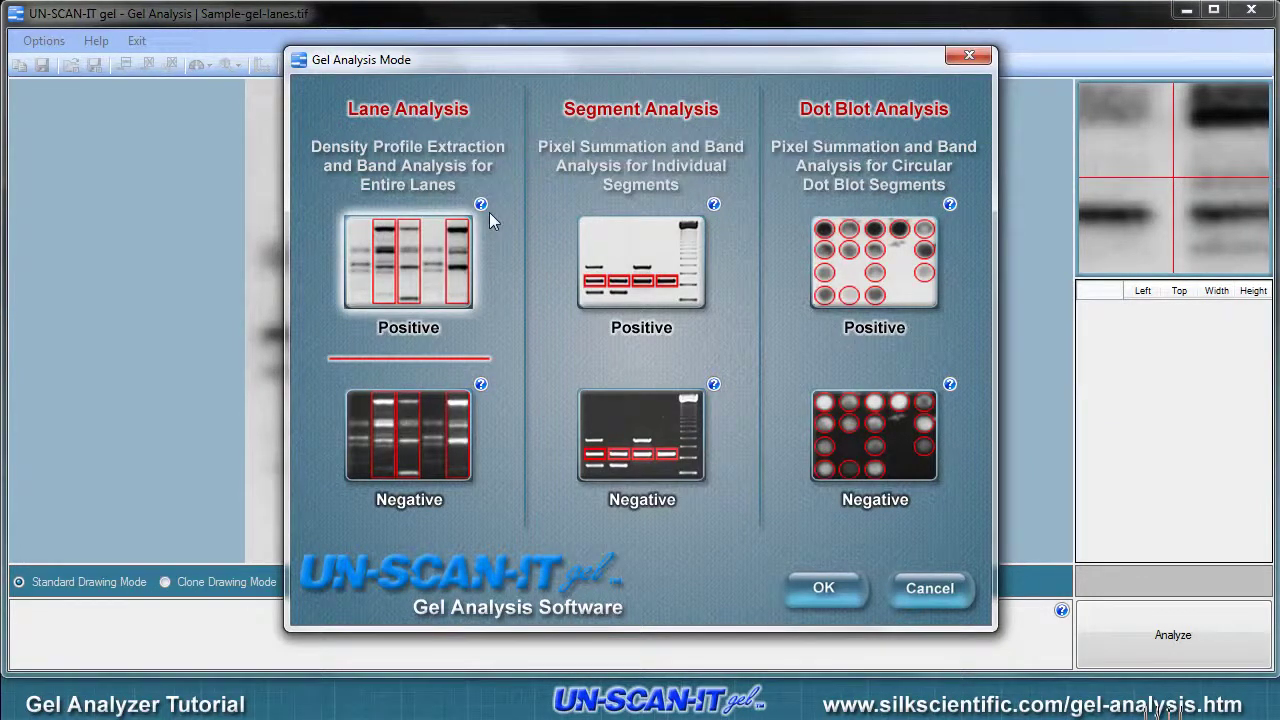
double_click(428, 272)
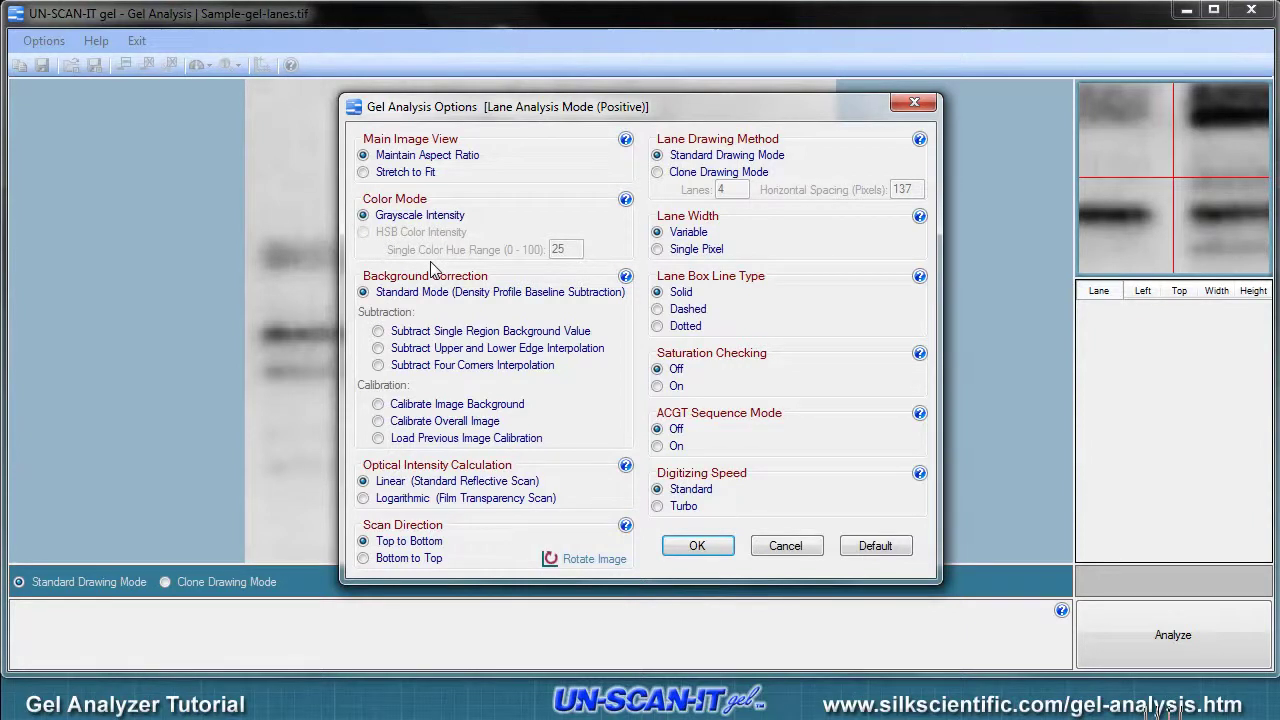
Check the Main Image View help and accept the default Gel Analysis Options
click(625, 140)
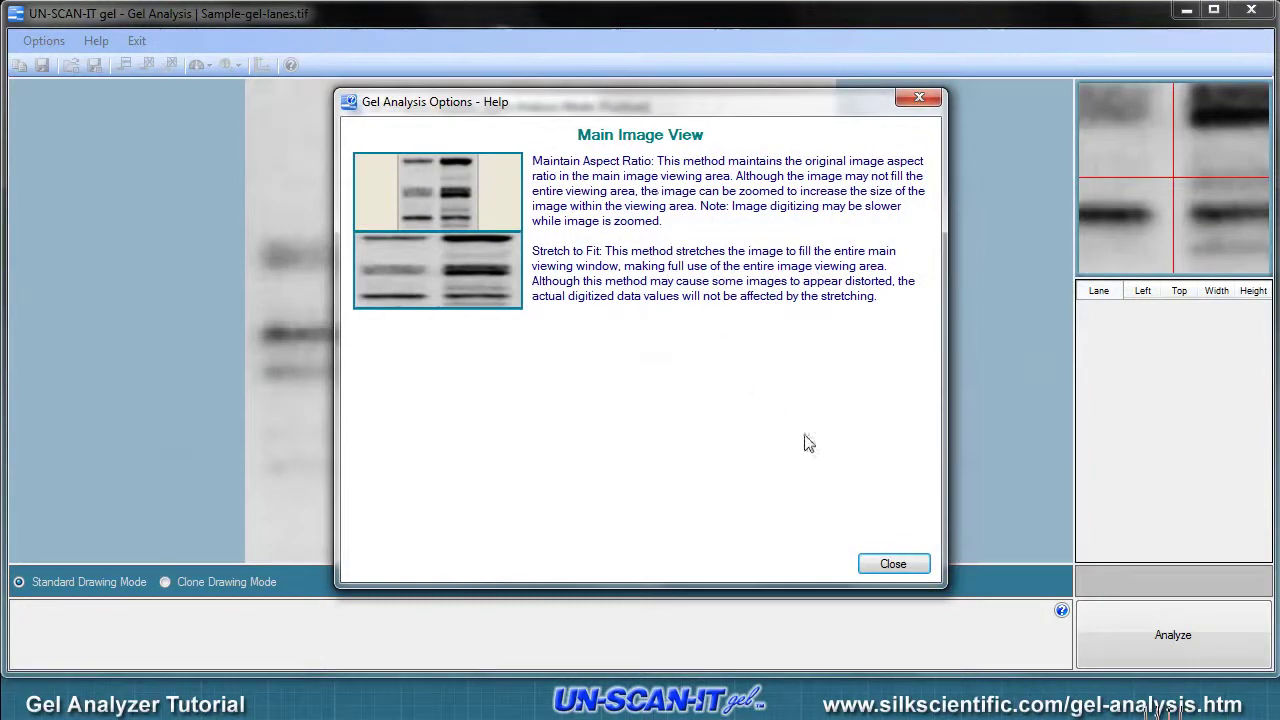
click(891, 563)
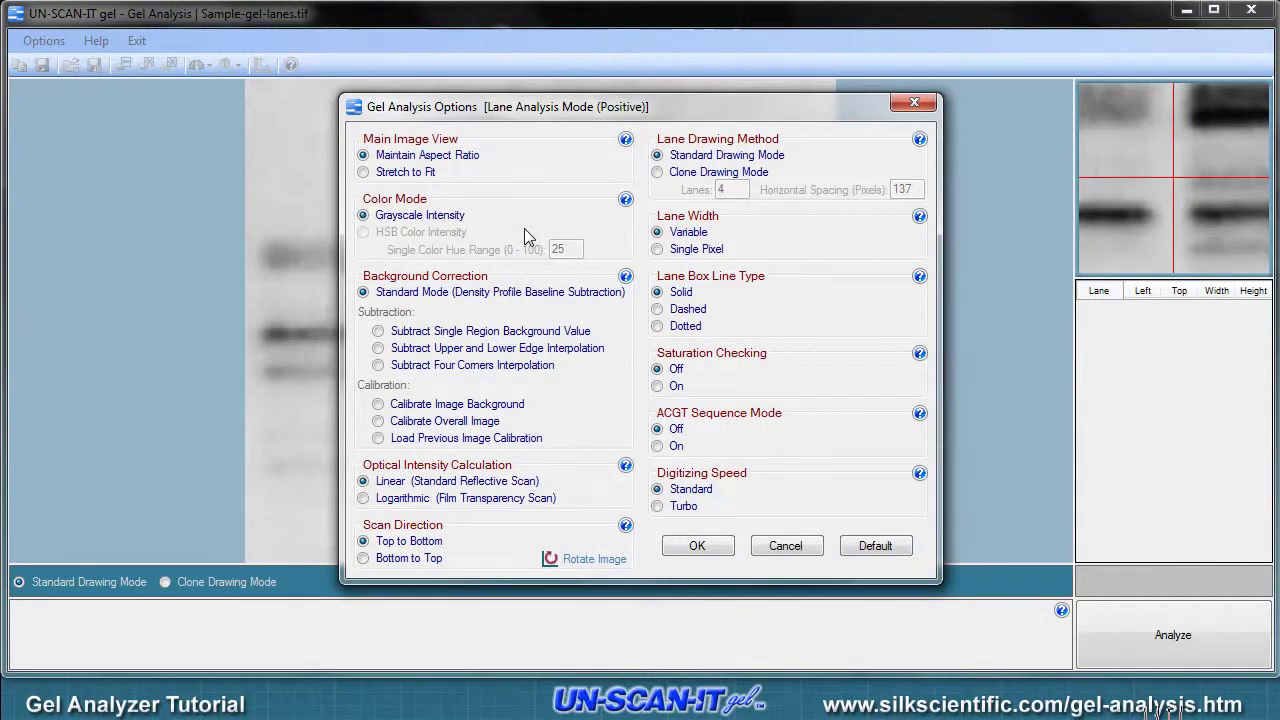
click(697, 546)
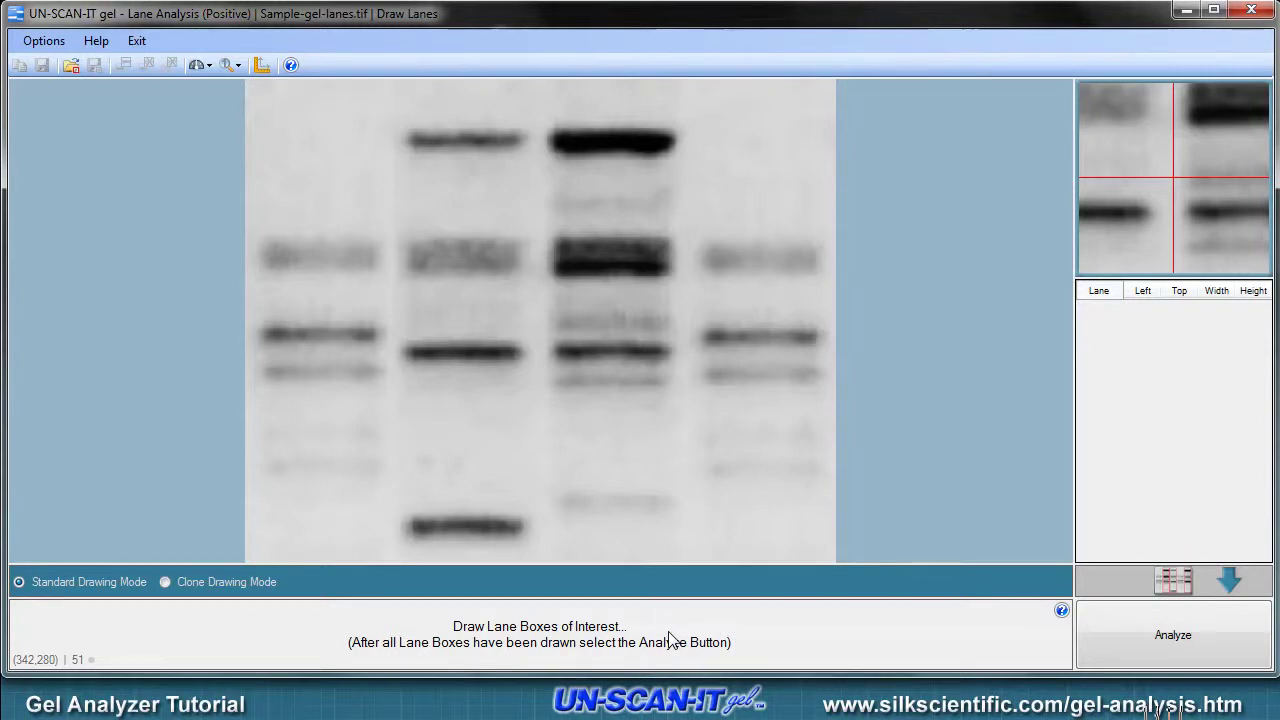
click(234, 68)
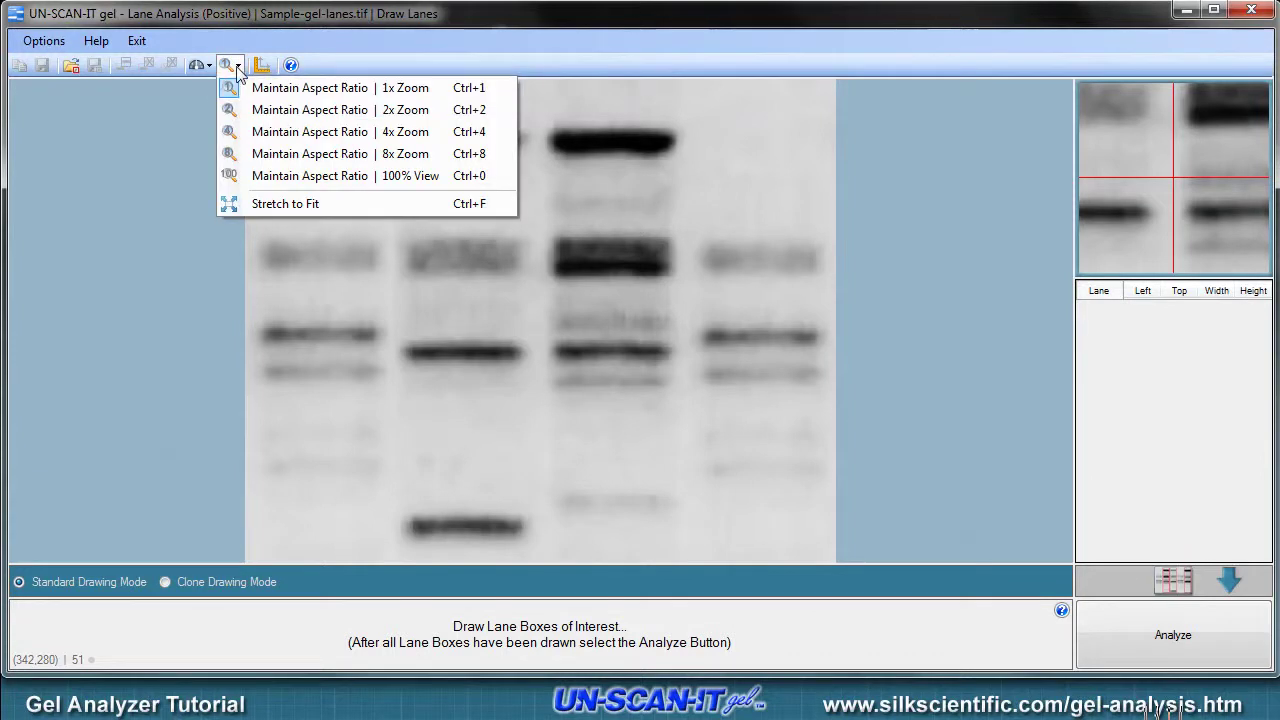
click(258, 134)
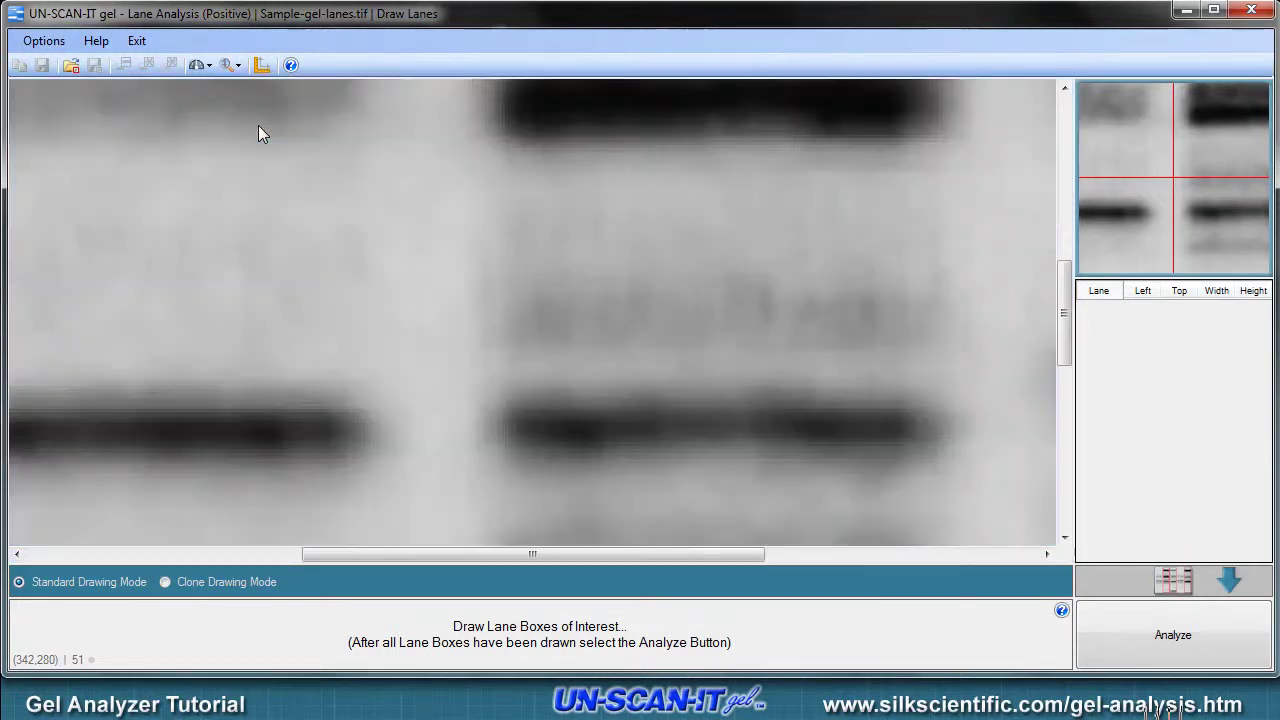
click(234, 66)
click(249, 90)
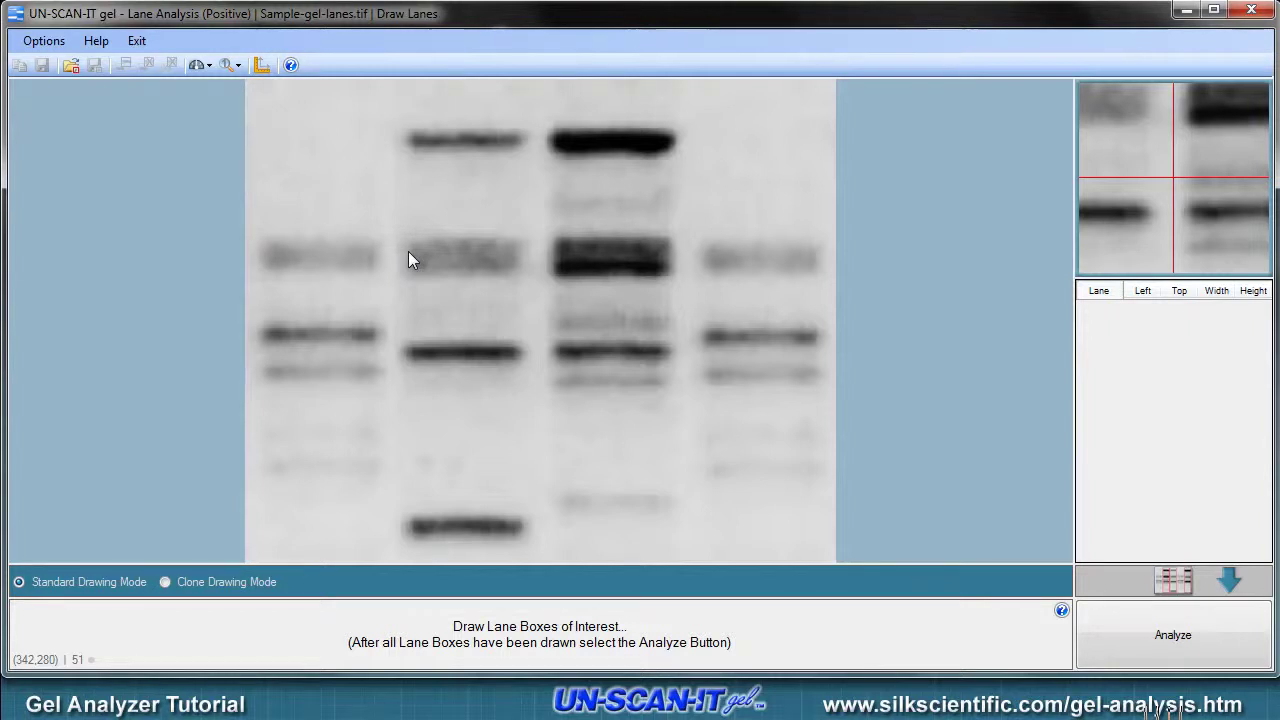
Box lane 1, clone and resize a box over lane 2, then analyze all lane densities
drag(260, 104, 394, 556)
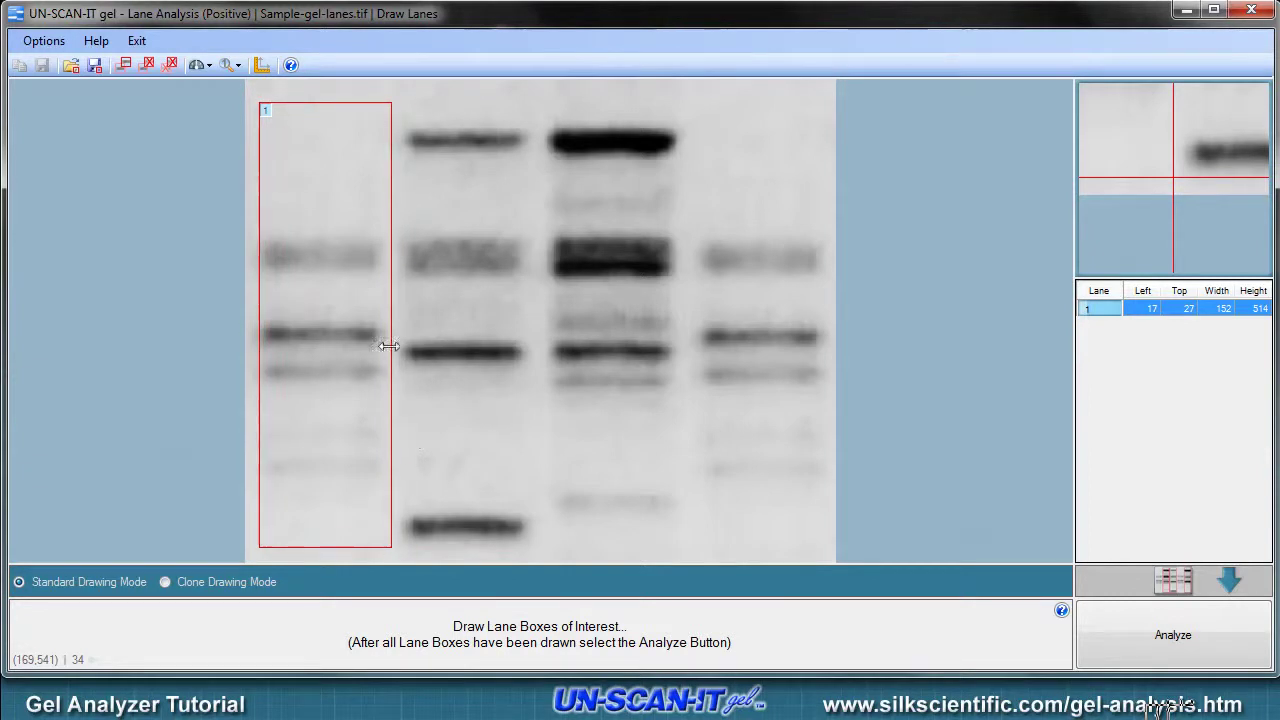
click(124, 66)
drag(399, 220, 513, 207)
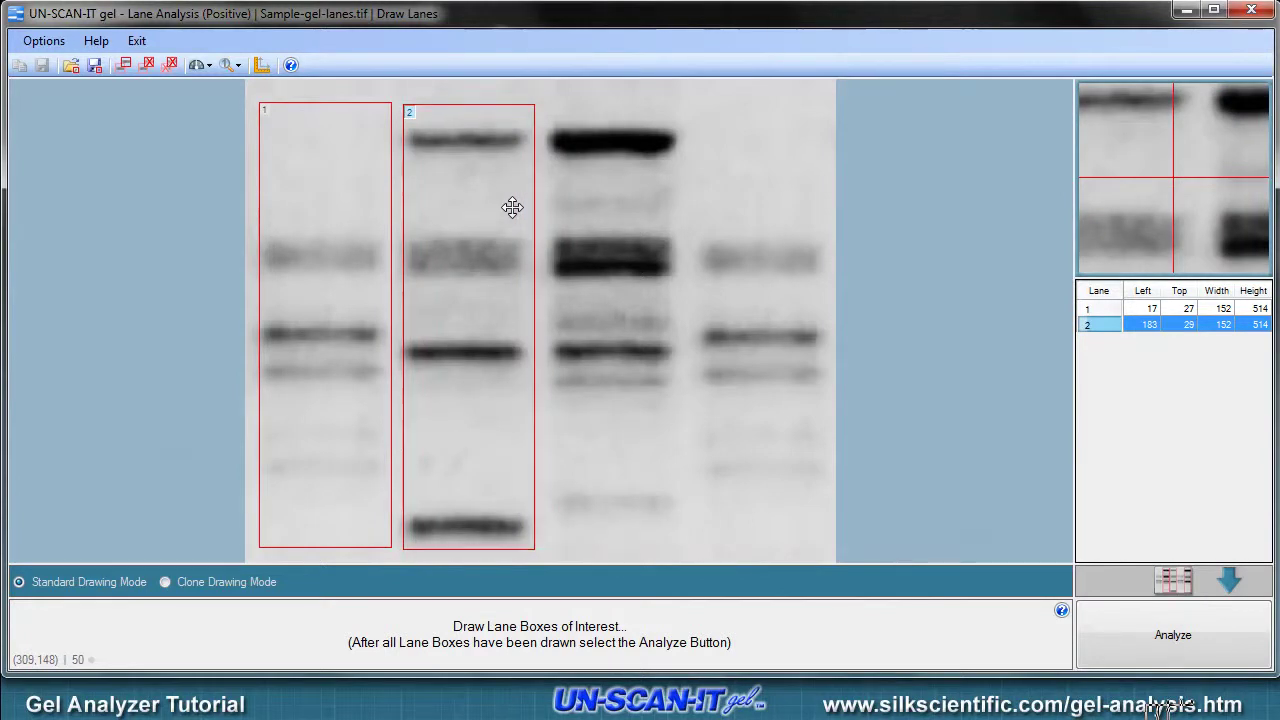
mouse_move(534, 225)
mouse_down()
mouse_move(614, 229)
mouse_move(530, 227)
mouse_up()
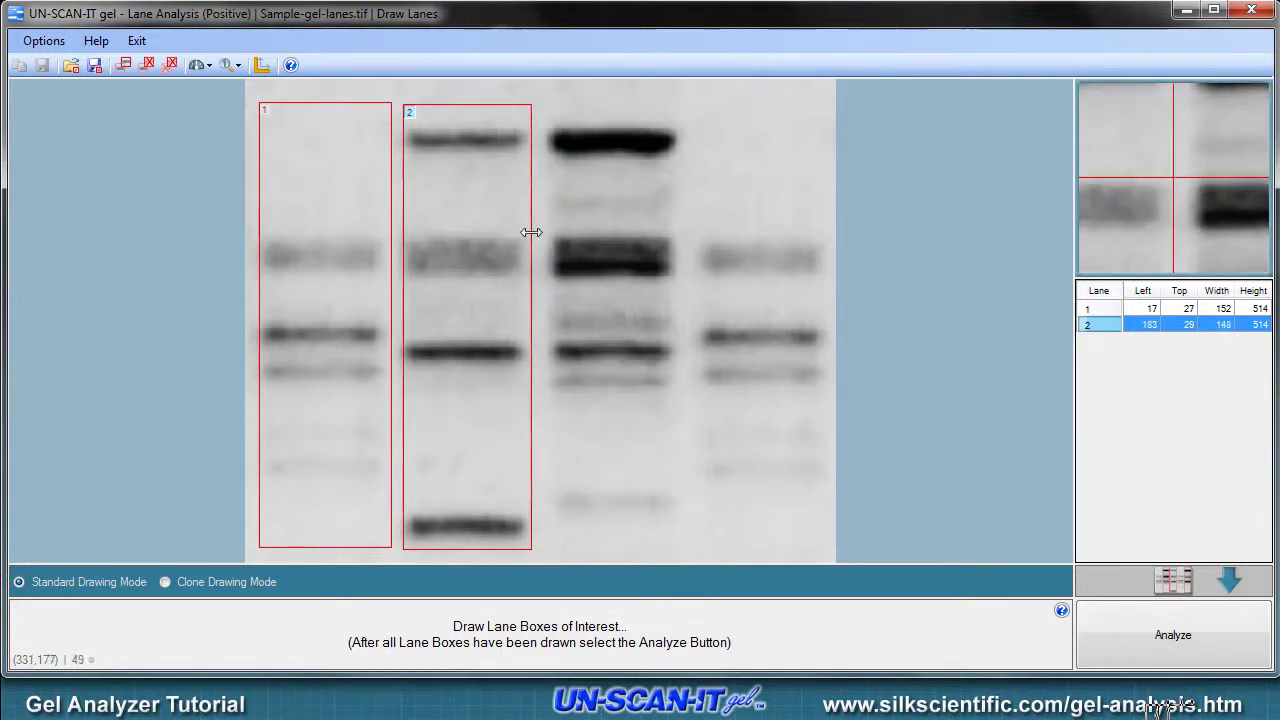
mouse_move(446, 234)
mouse_down()
mouse_move(558, 231)
mouse_move(441, 228)
mouse_up()
mouse_move(527, 104)
mouse_down()
mouse_move(548, 92)
mouse_move(525, 106)
mouse_move(535, 101)
mouse_up()
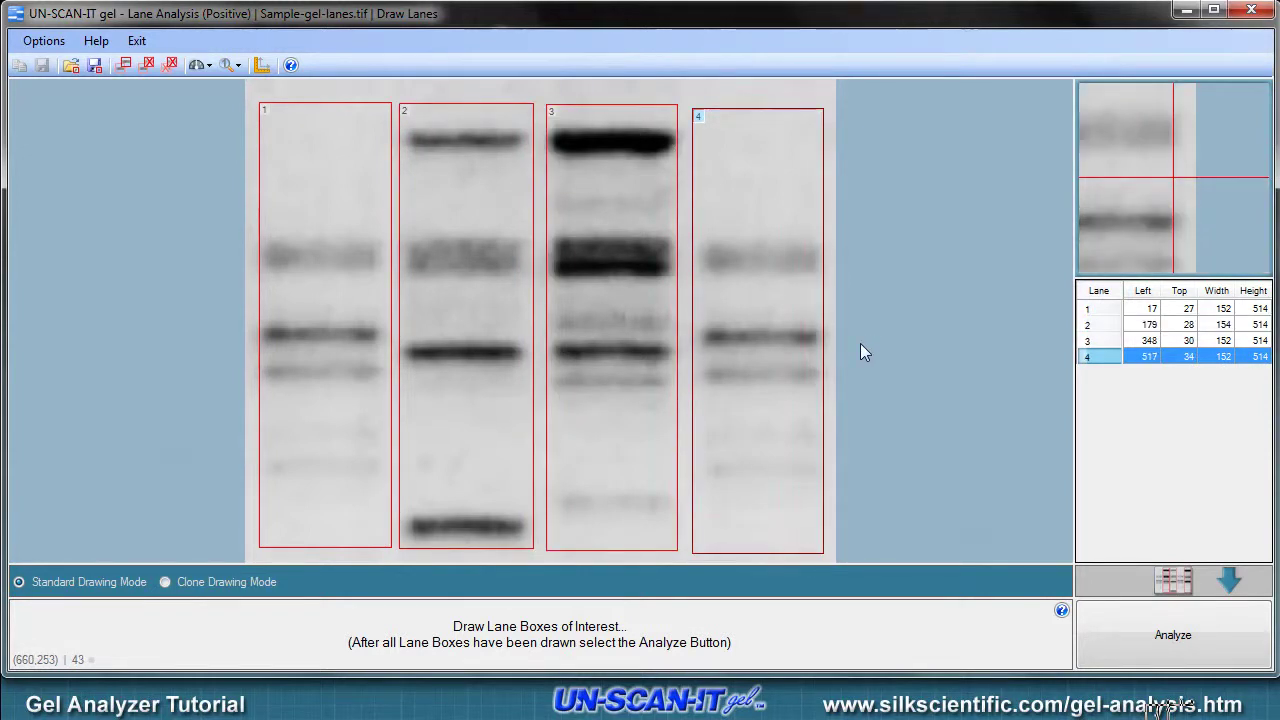
click(1136, 631)
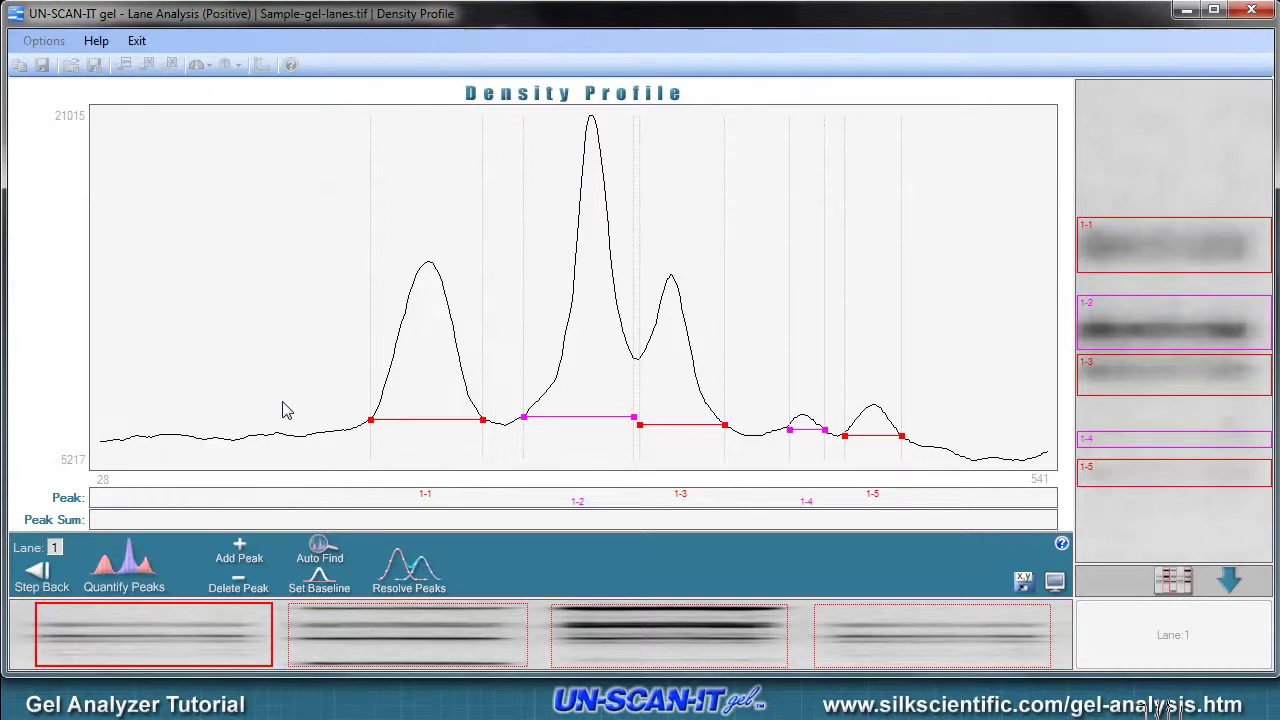
Open the Density Profile help for lane 1's five-peak profile
click(1061, 543)
Adjust the baselines of peaks 1-1 and 1-2, then quantify lane 1's peak areas
mouse_move(371, 421)
mouse_down()
mouse_move(310, 450)
mouse_move(220, 446)
mouse_move(366, 434)
mouse_up()
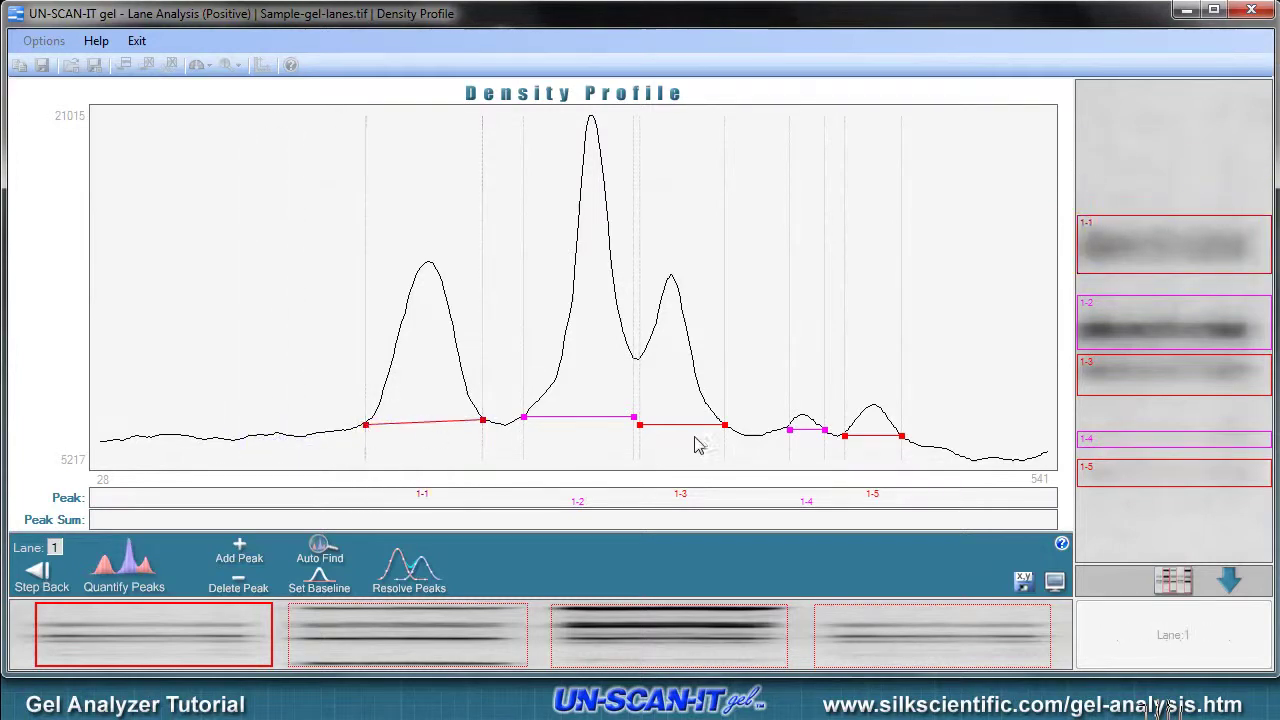
mouse_move(526, 422)
mouse_down()
mouse_move(514, 434)
mouse_move(533, 431)
mouse_up()
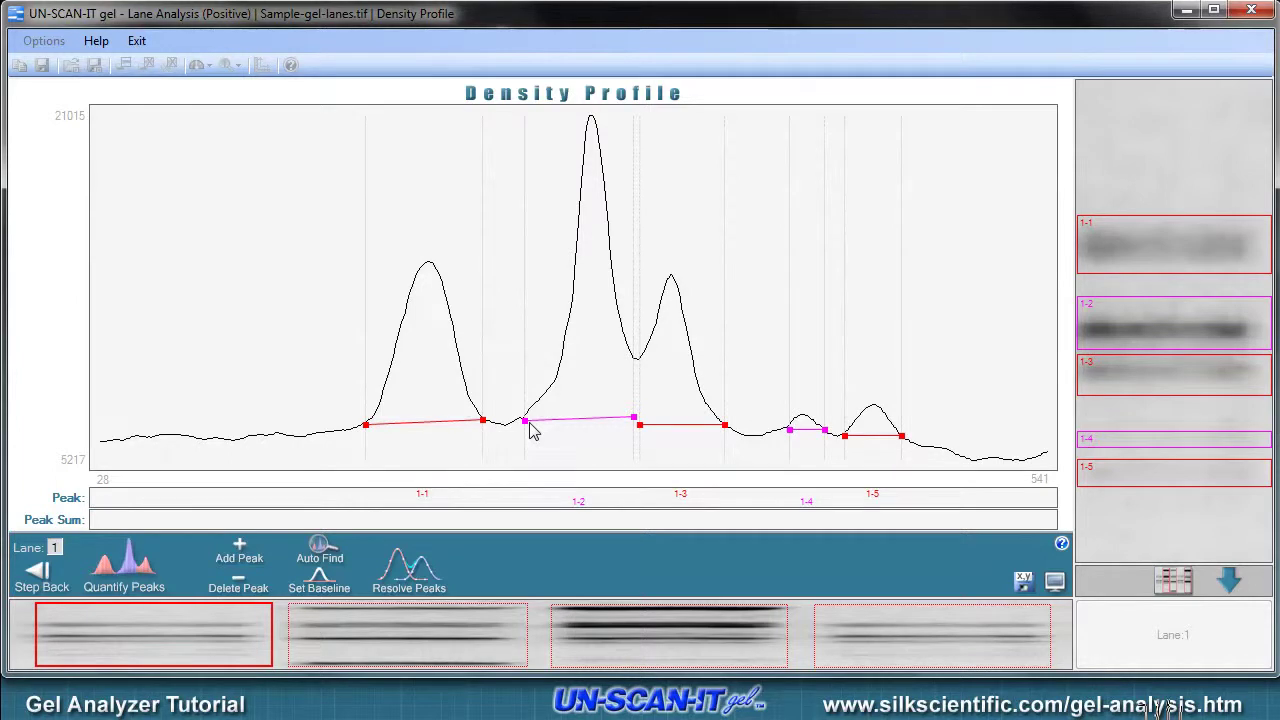
click(132, 583)
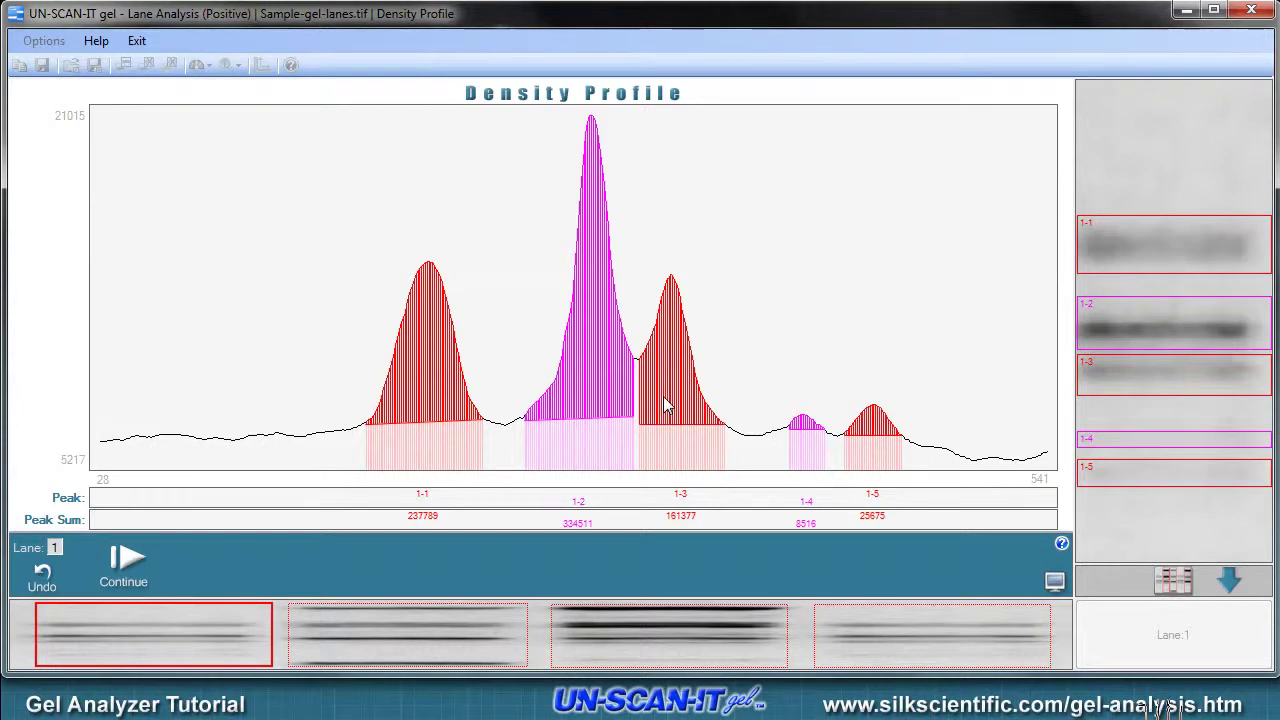
Move on to lane 2 and slope the baseline under peak 2-2
click(134, 560)
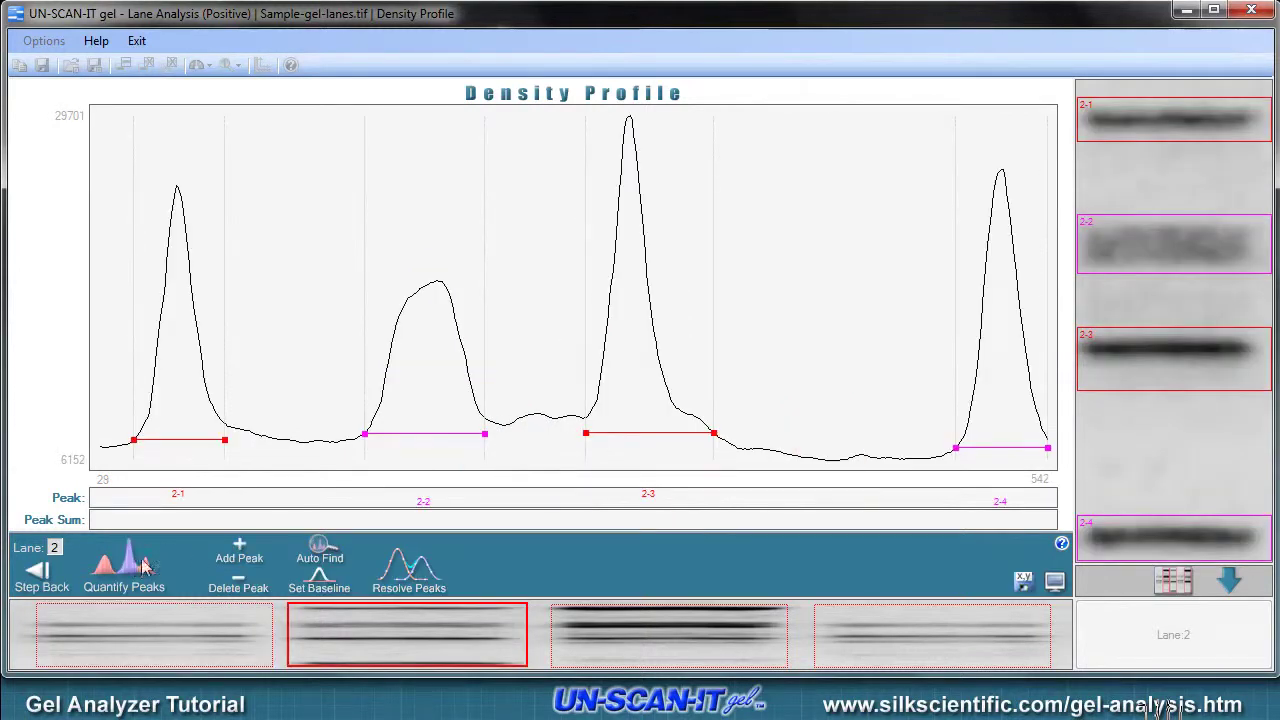
drag(490, 437, 497, 426)
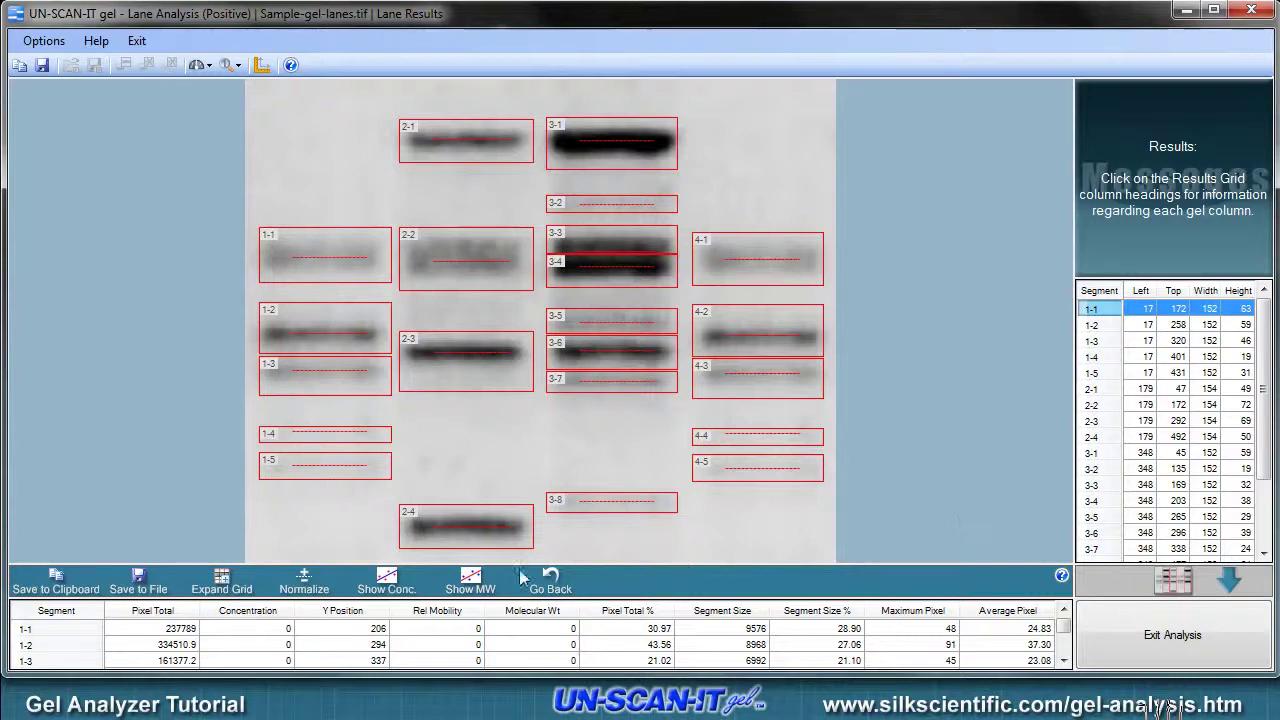
Read the Pixel Total explanation and review the linear concentration calibration curve
click(175, 614)
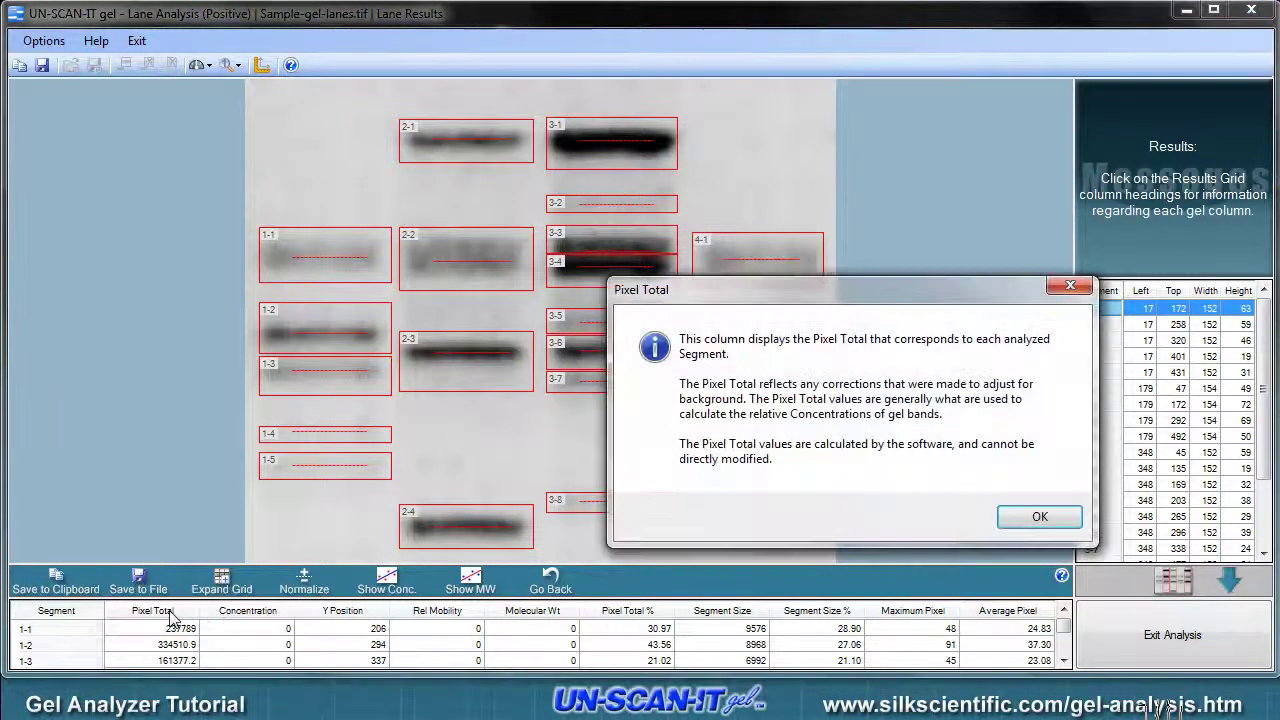
click(1040, 518)
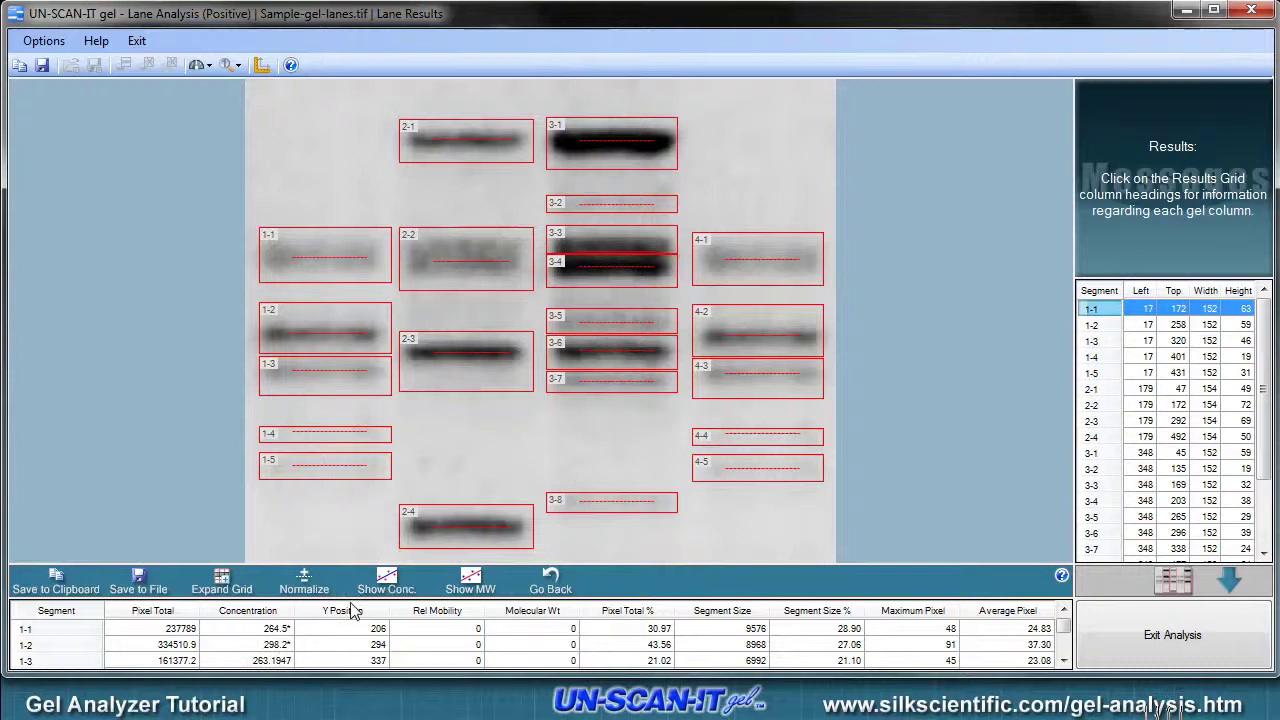
click(385, 582)
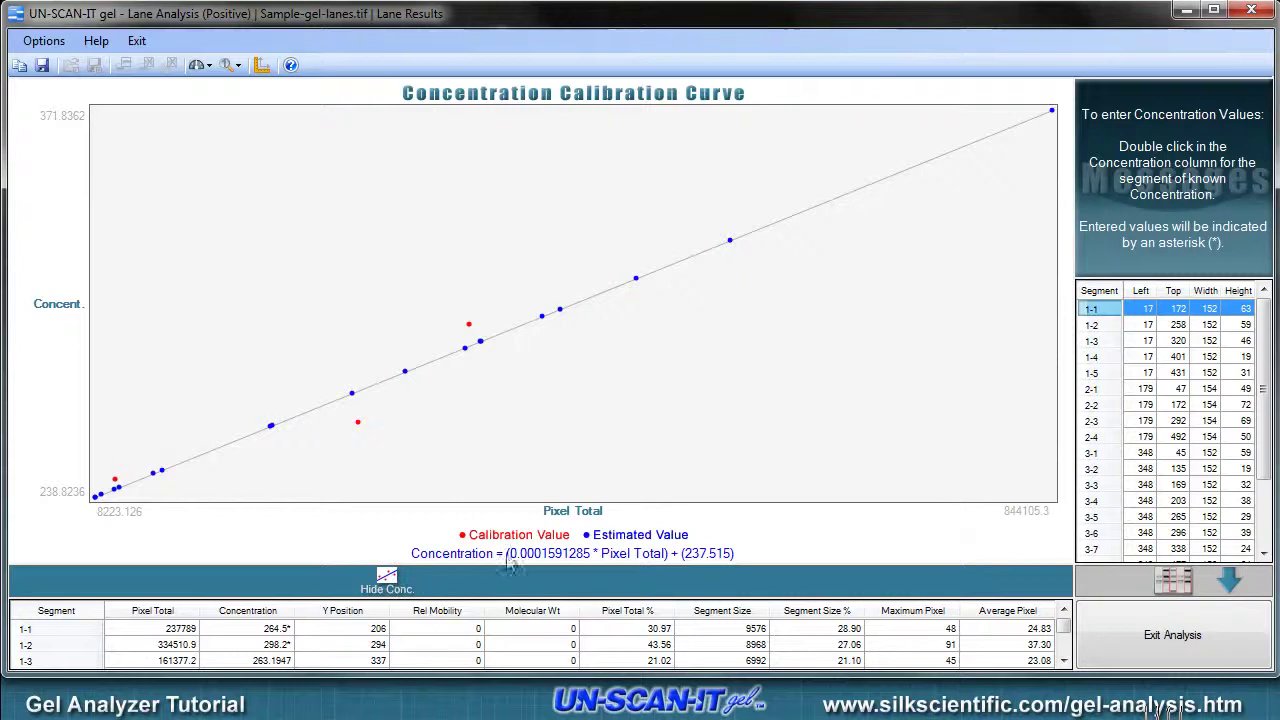
click(381, 584)
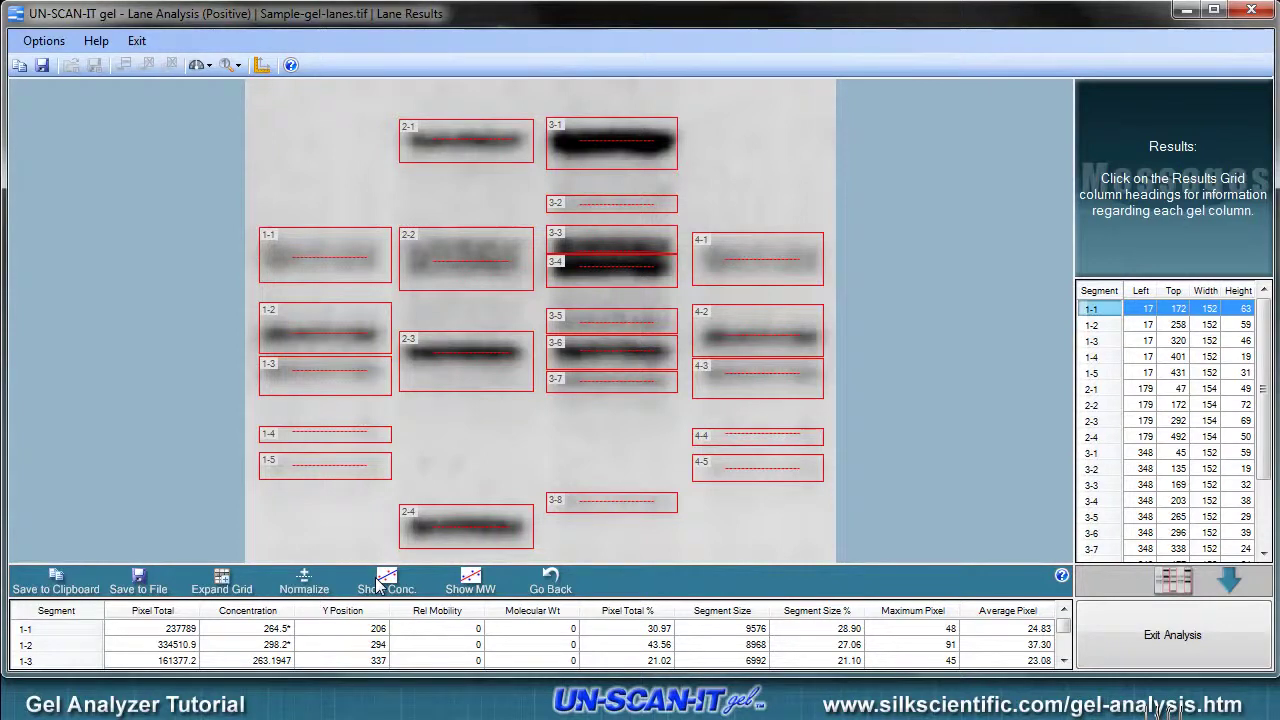
Copy the Pixel Total, Concentration and Y Position columns to the clipboard
click(57, 583)
drag(452, 181, 615, 190)
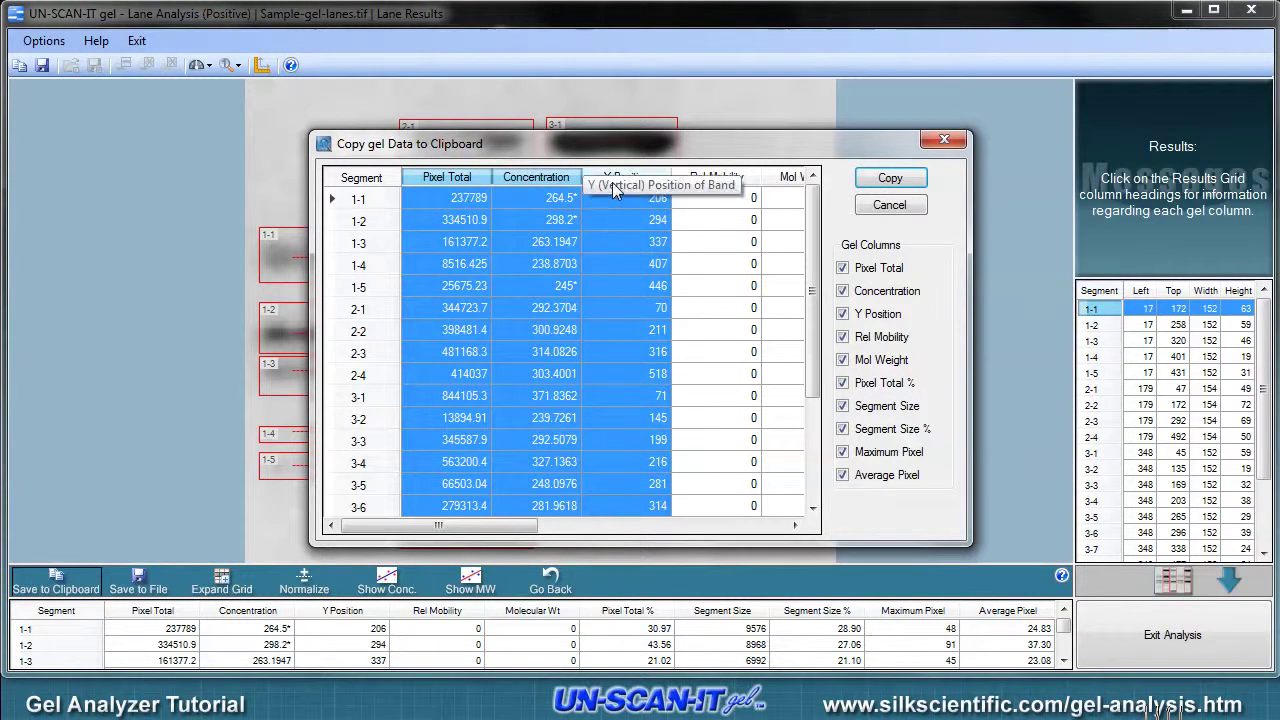
click(889, 178)
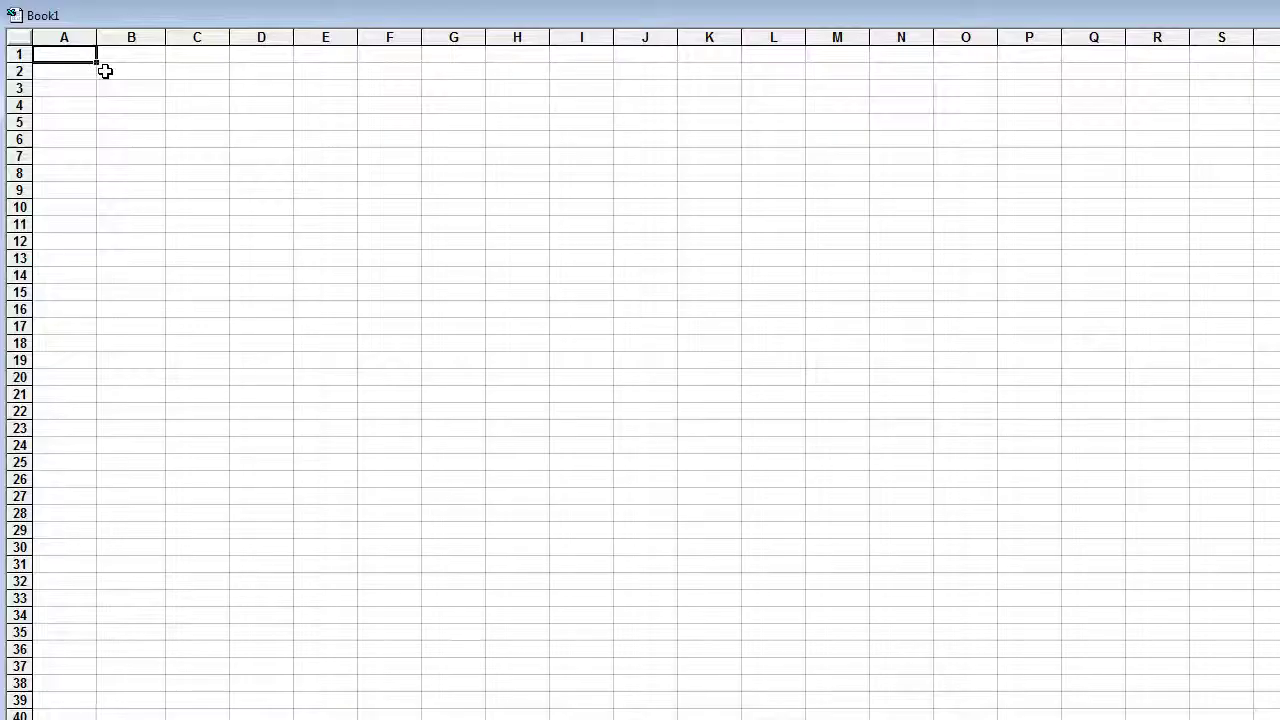